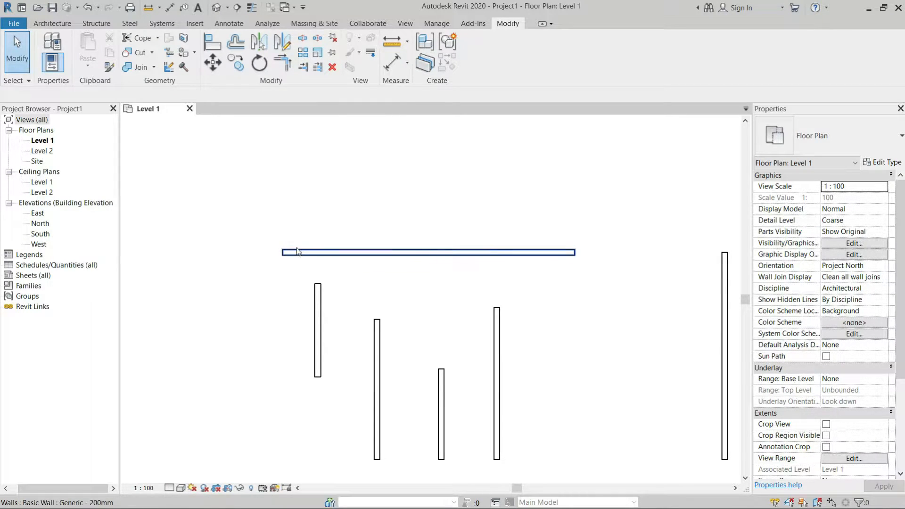
- Use Trim/Extend to Corner to join the upper horizontal wall with the leftmost vertical wall, then with the second vertical wall
{"action": "left_click", "coordinate": [283, 63]}
{"action": "left_click", "coordinate": [317, 296]}
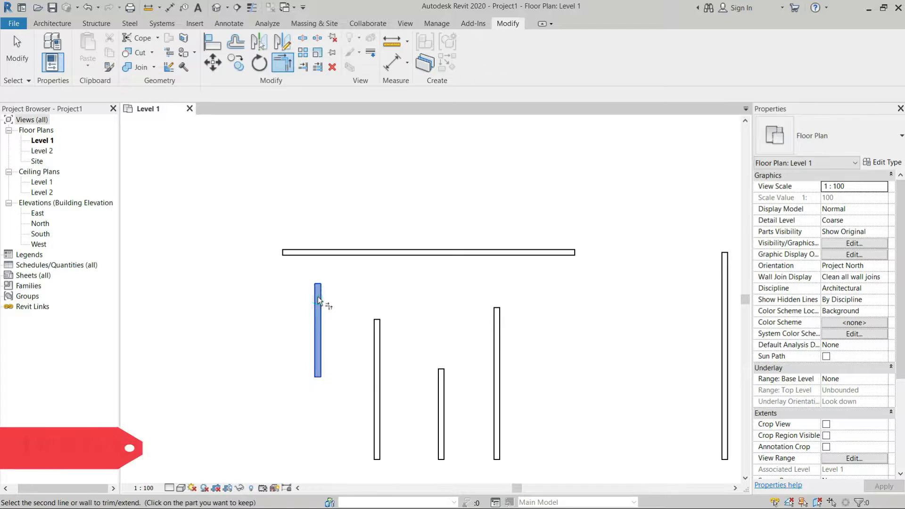
{"action": "left_click", "coordinate": [332, 252]}
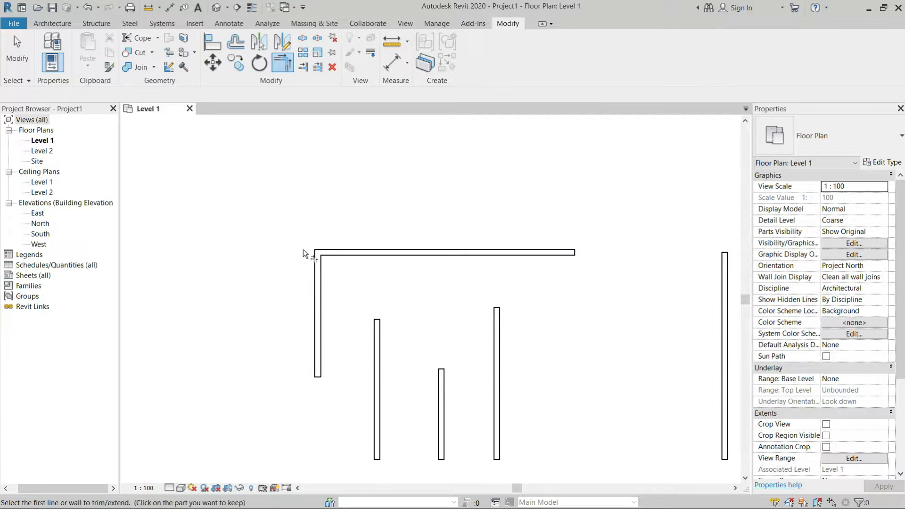
{"action": "left_click", "coordinate": [375, 339]}
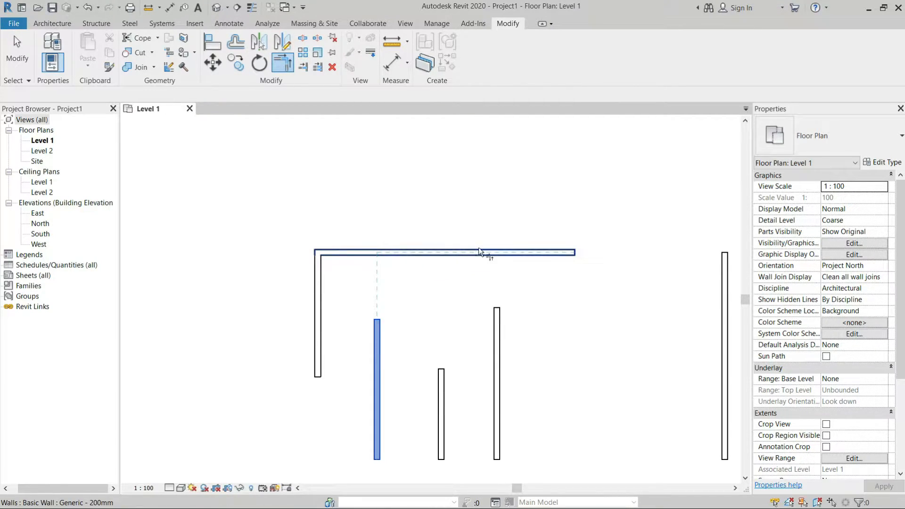
{"action": "left_click", "coordinate": [420, 253]}
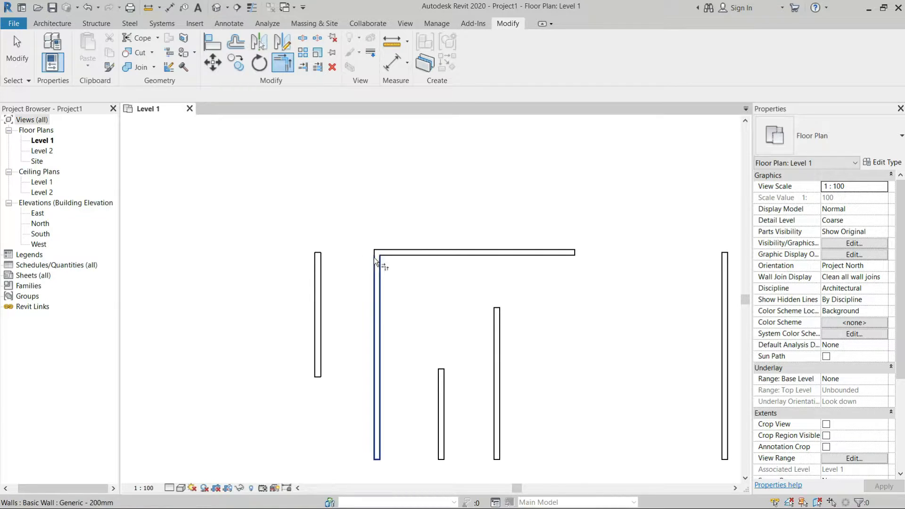
- Form corners between the horizontal wall and the fourth vertical wall, and between it and the short third wall
{"action": "left_click", "coordinate": [499, 325]}
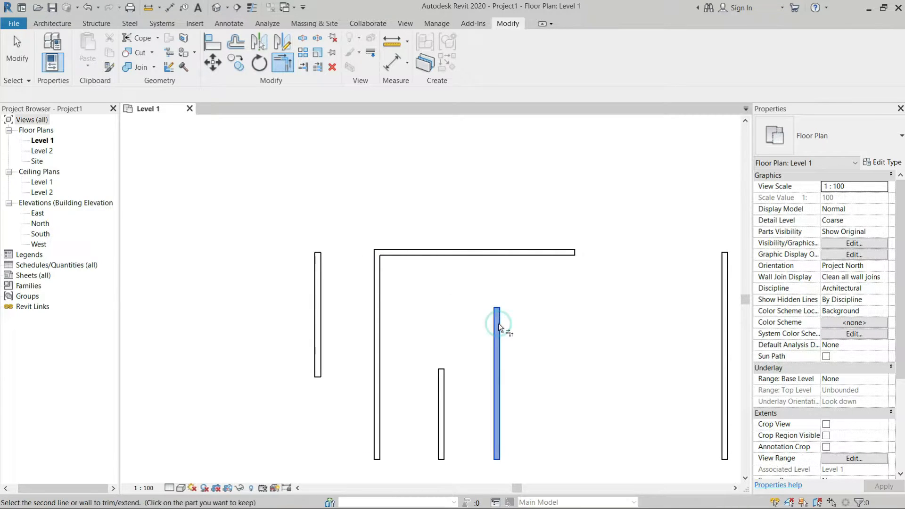
{"action": "left_click", "coordinate": [448, 252]}
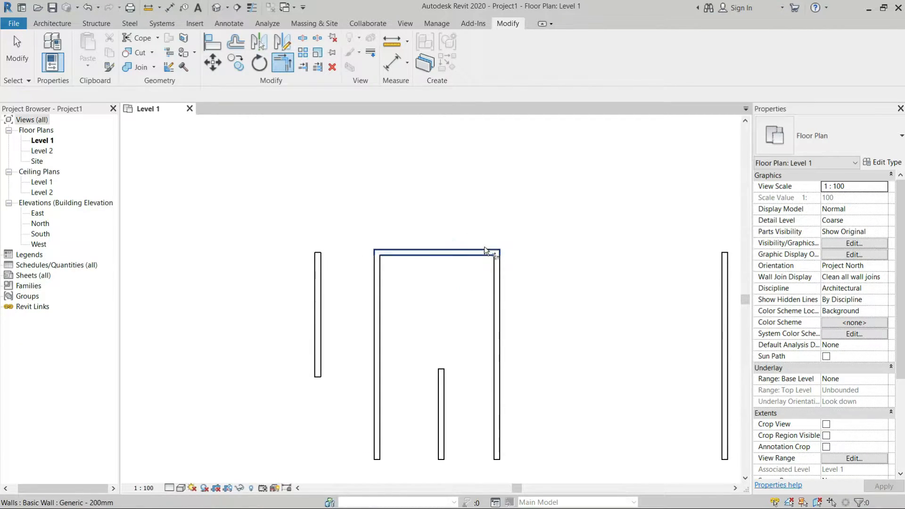
{"action": "left_click", "coordinate": [439, 380]}
{"action": "left_click", "coordinate": [449, 261]}
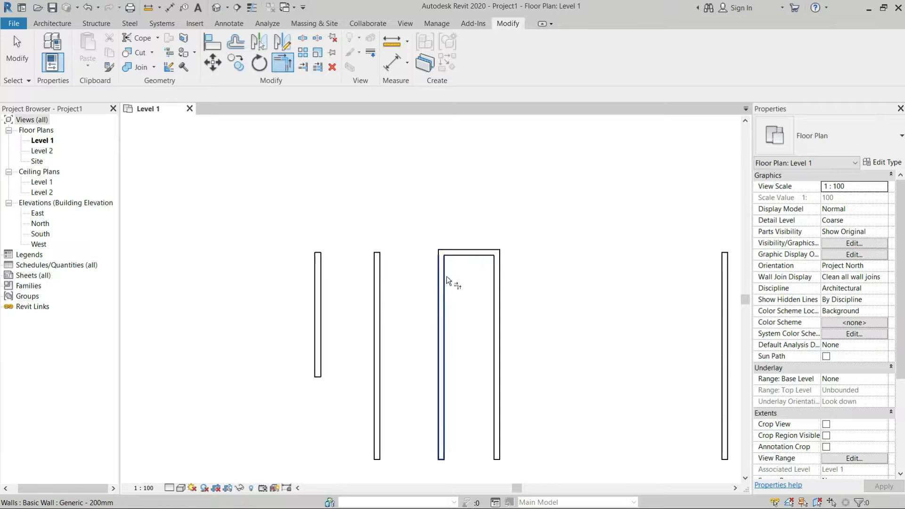
- Extend the horizontal wall into corners with the nearer detached vertical wall on the right and with the farthest one
{"action": "scroll", "coordinate": [401, 311], "scroll_direction": "down", "scroll_amount": 2}
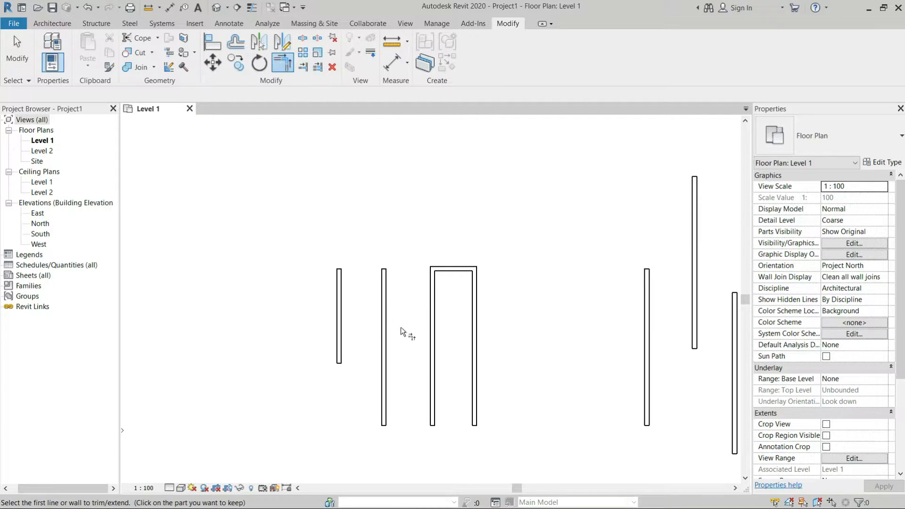
{"action": "left_click", "coordinate": [460, 268]}
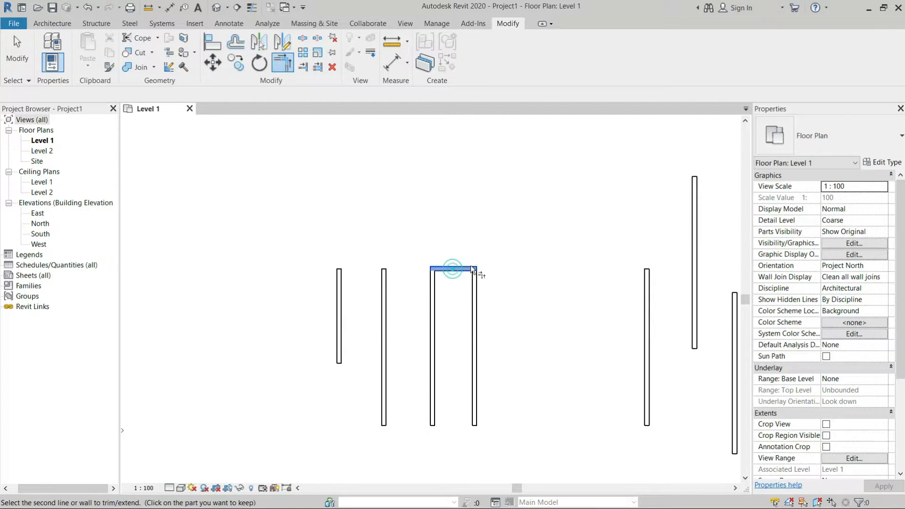
{"action": "scroll", "coordinate": [222, 309], "scroll_direction": "down", "scroll_amount": 1}
{"action": "left_click", "coordinate": [590, 316]}
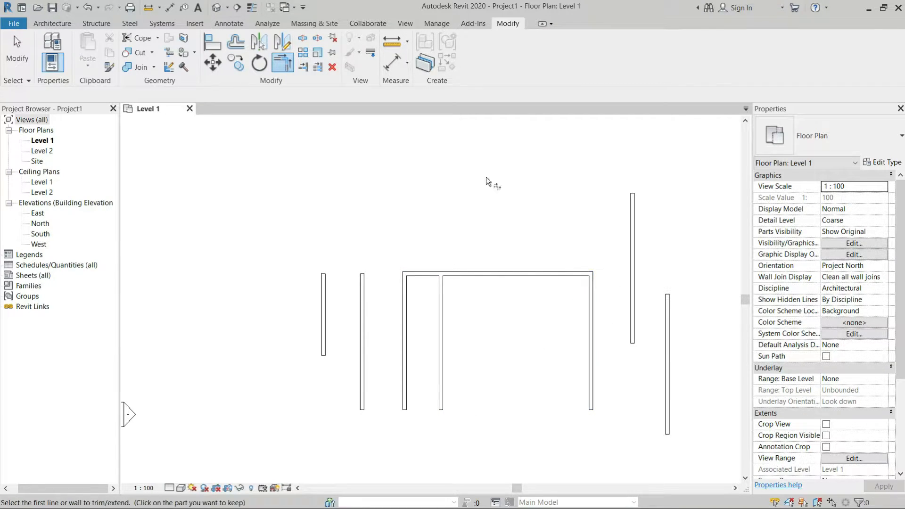
{"action": "left_click", "coordinate": [579, 272]}
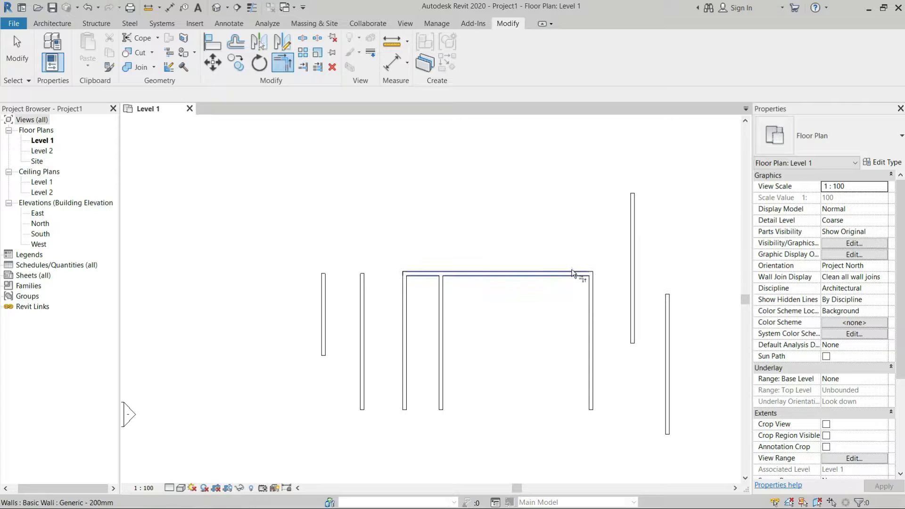
{"action": "left_click", "coordinate": [669, 316]}
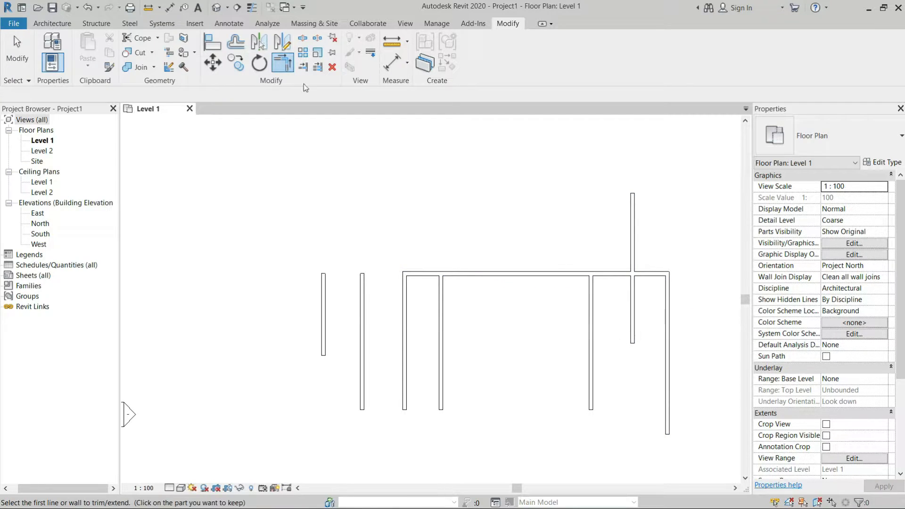
- In the rectangular room layout, close the upper-right and upper-left rooms by joining their vertical and horizontal partitions at corners
{"action": "scroll", "coordinate": [578, 322], "scroll_direction": "up", "scroll_amount": 2}
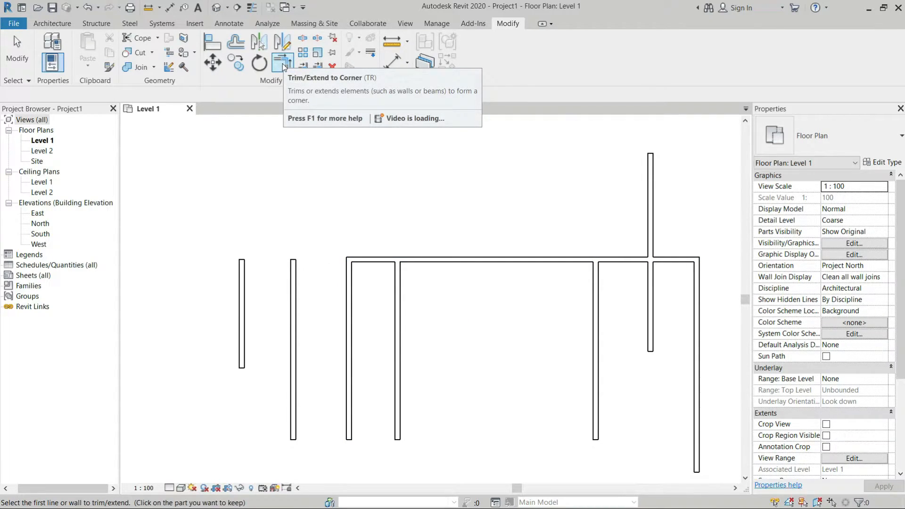
{"action": "scroll", "coordinate": [399, 217], "scroll_direction": "down", "scroll_amount": 4}
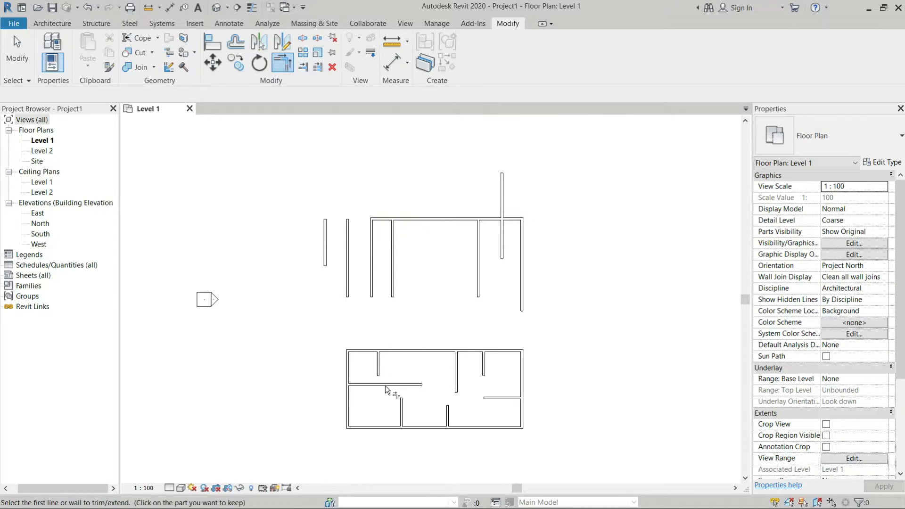
{"action": "scroll", "coordinate": [386, 385], "scroll_direction": "up", "scroll_amount": 3}
{"action": "left_click", "coordinate": [564, 340]}
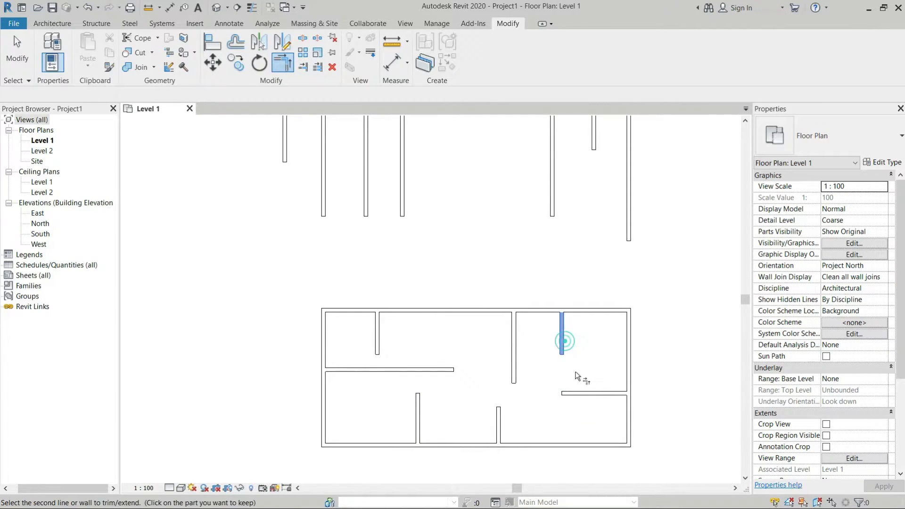
{"action": "left_click", "coordinate": [584, 394]}
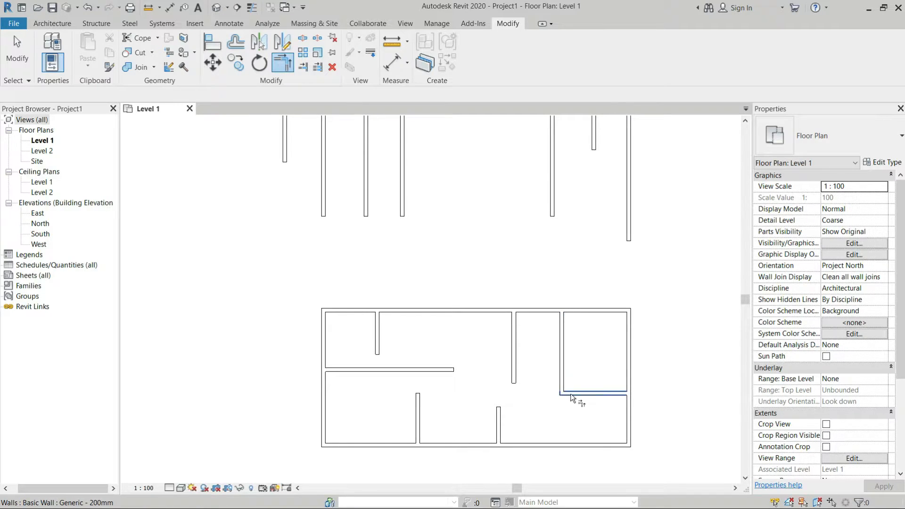
{"action": "left_click", "coordinate": [358, 369]}
{"action": "left_click", "coordinate": [377, 345]}
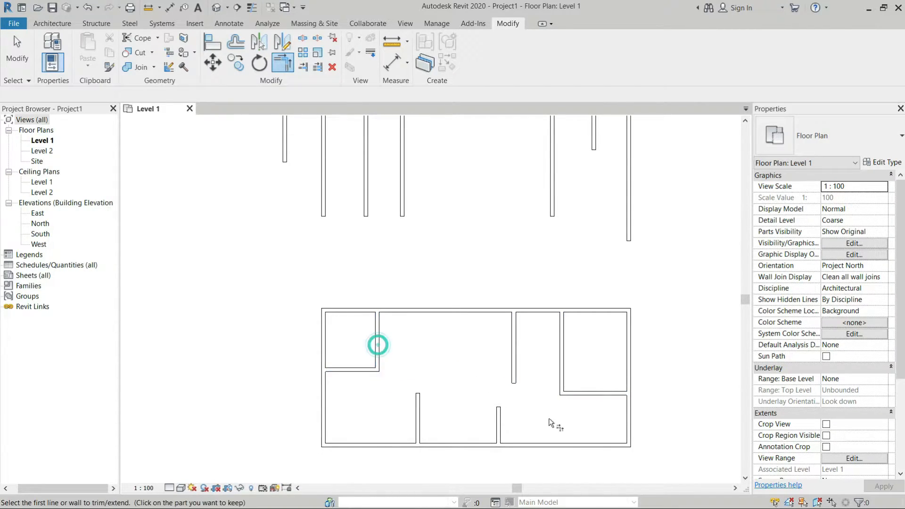
- Extend the layout's left horizontal partition to corners with the lower-left vertical partition and with the central upper partition
{"action": "left_click", "coordinate": [366, 369]}
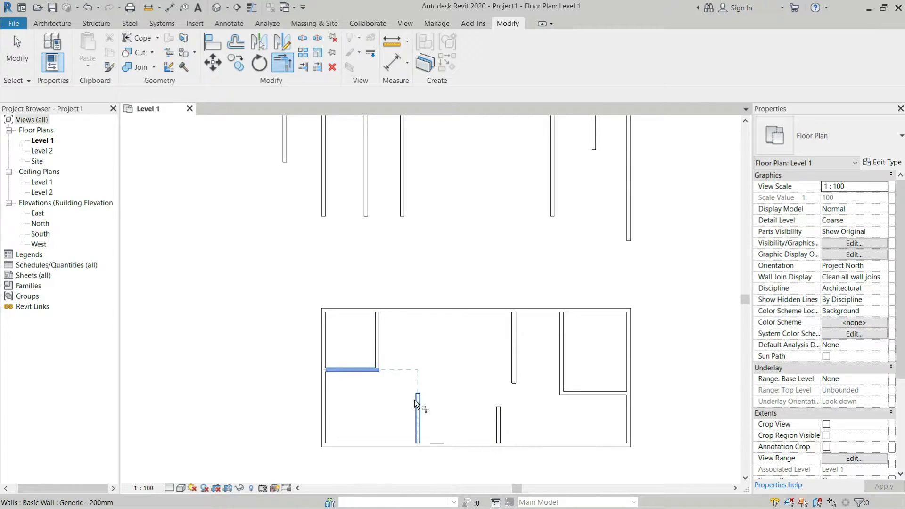
{"action": "left_click", "coordinate": [418, 399]}
{"action": "left_click", "coordinate": [406, 369]}
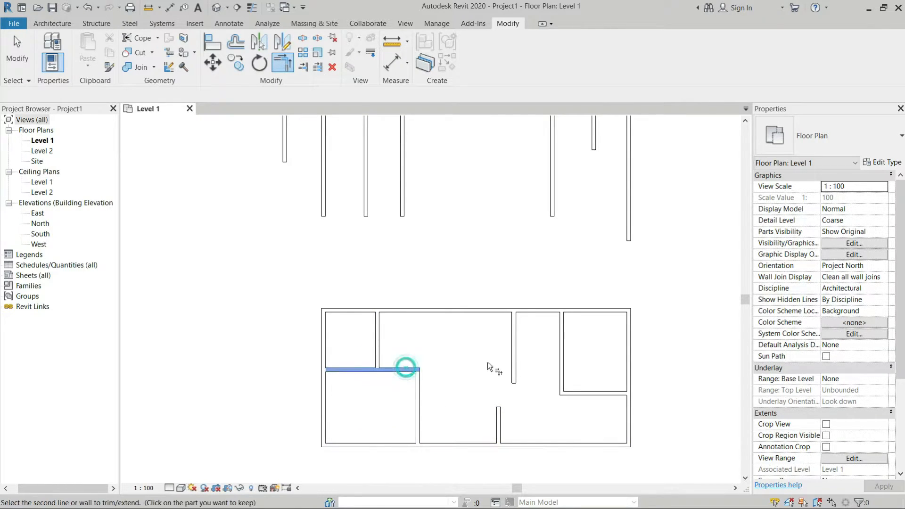
{"action": "left_click", "coordinate": [514, 351]}
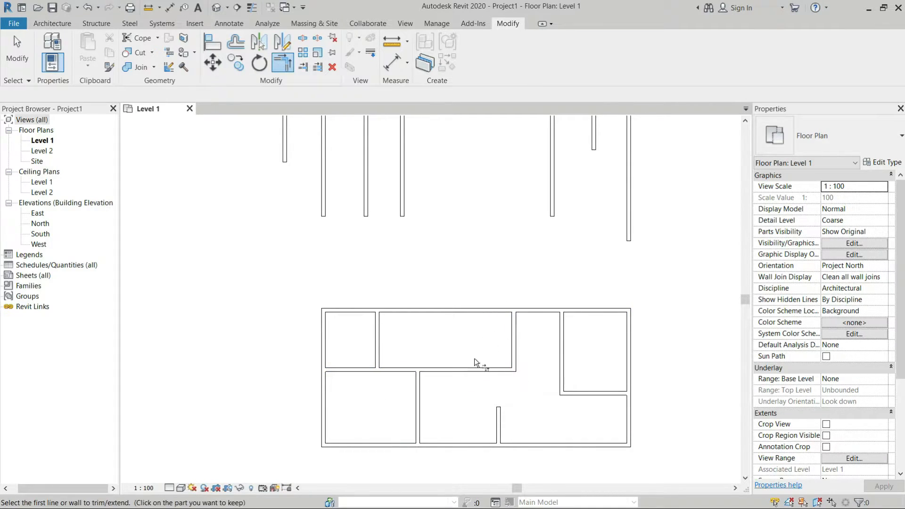
- Use Trim/Extend Single Element to extend the first and second vertical walls up to the horizontal wall
{"action": "scroll", "coordinate": [465, 372], "scroll_direction": "down", "scroll_amount": 4}
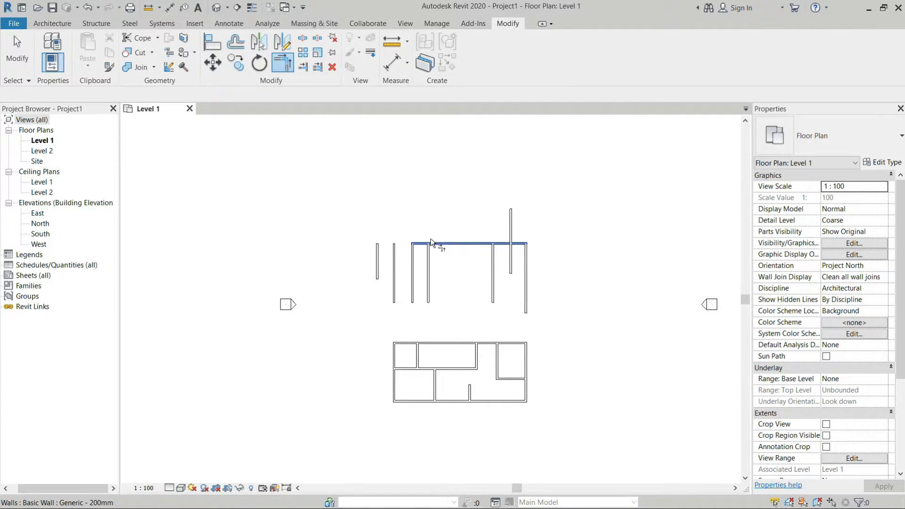
{"action": "scroll", "coordinate": [430, 240], "scroll_direction": "up", "scroll_amount": 3}
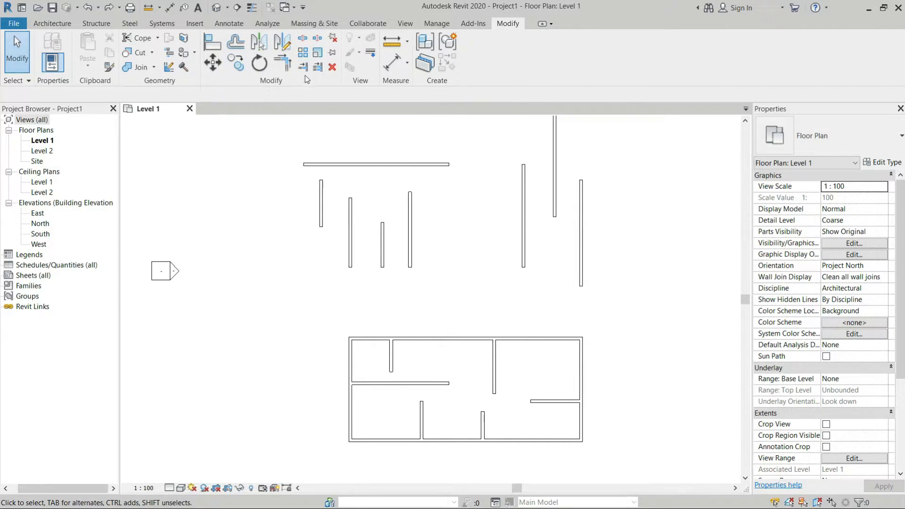
{"action": "left_click", "coordinate": [303, 66]}
{"action": "scroll", "coordinate": [326, 163], "scroll_direction": "up", "scroll_amount": 5}
{"action": "left_click", "coordinate": [325, 164]}
{"action": "left_click", "coordinate": [315, 232]}
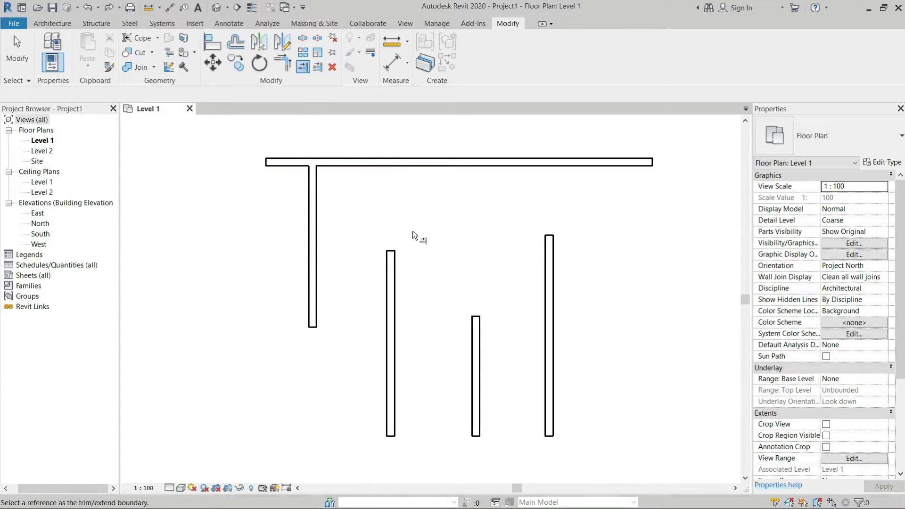
{"action": "left_click", "coordinate": [382, 162]}
{"action": "left_click", "coordinate": [390, 264]}
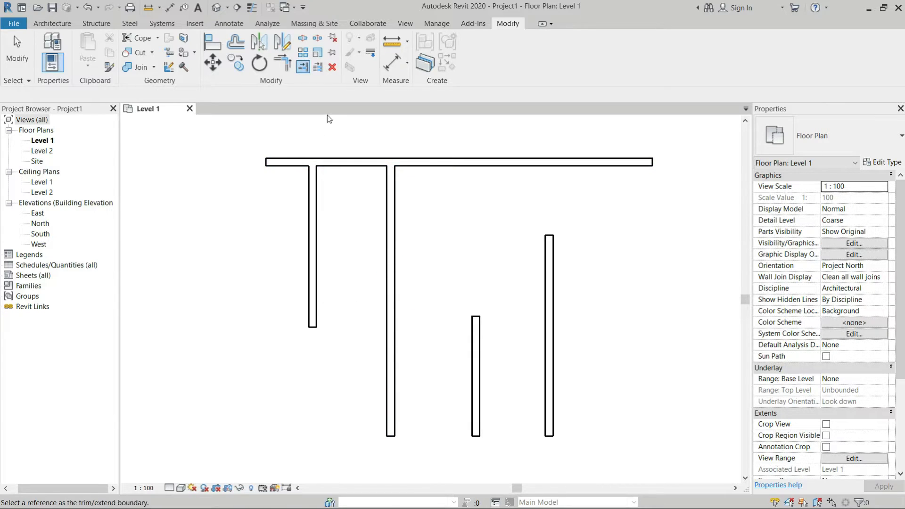
- Extend the third and fourth vertical walls up to the horizontal wall as single elements
{"action": "left_click", "coordinate": [473, 163]}
{"action": "left_click", "coordinate": [475, 340]}
{"action": "left_click", "coordinate": [303, 67]}
{"action": "left_click", "coordinate": [576, 165]}
{"action": "left_click", "coordinate": [550, 266]}
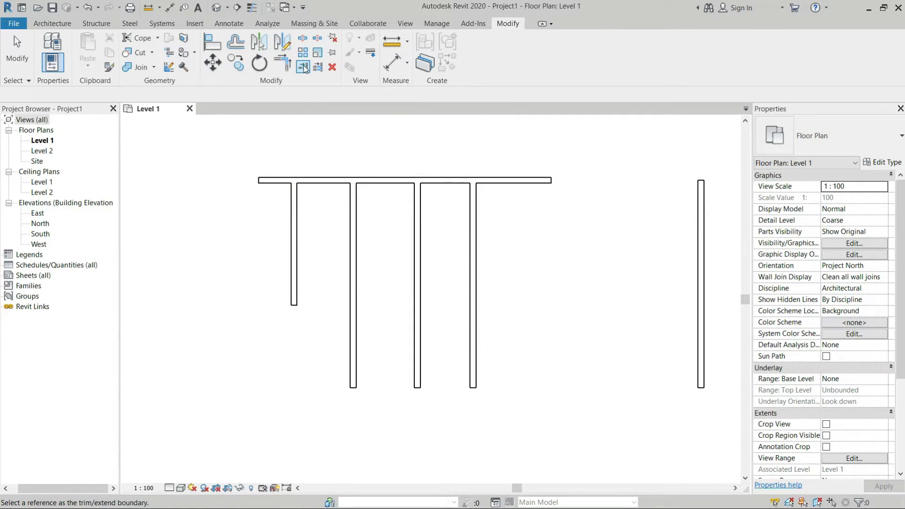
- Trim the nearest detached vertical wall to the lower end face of the tall wall beside it, keeping the lower part
{"action": "scroll", "coordinate": [226, 267], "scroll_direction": "down", "scroll_amount": 4}
{"action": "scroll", "coordinate": [467, 259], "scroll_direction": "up", "scroll_amount": 2}
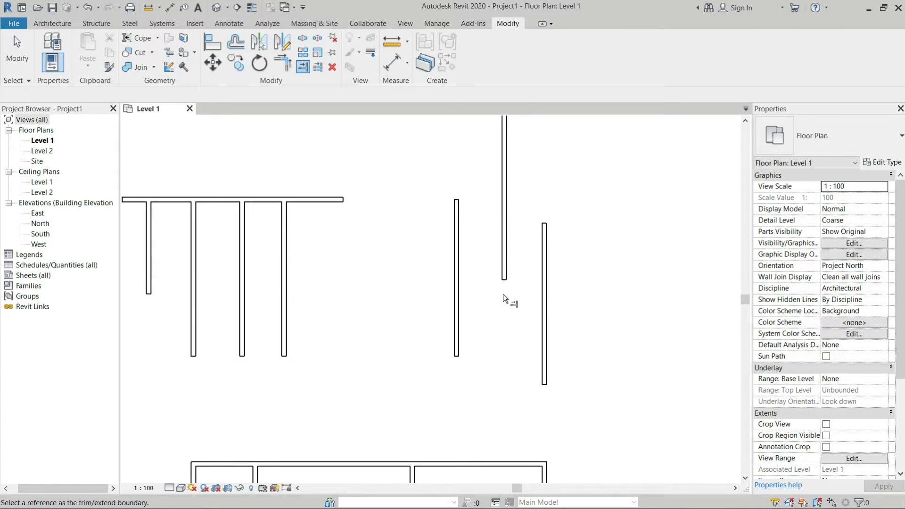
{"action": "scroll", "coordinate": [511, 294], "scroll_direction": "up", "scroll_amount": 4}
{"action": "scroll", "coordinate": [509, 277], "scroll_direction": "down", "scroll_amount": 2}
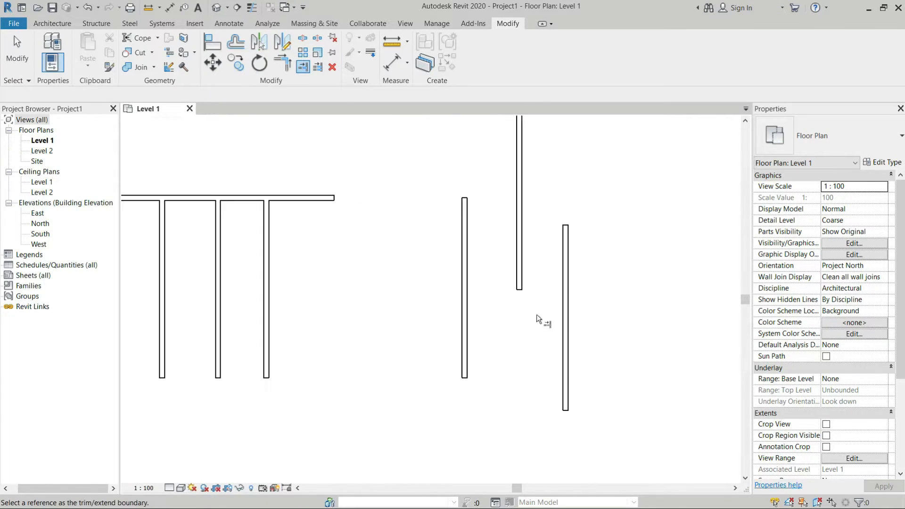
{"action": "scroll", "coordinate": [519, 288], "scroll_direction": "up", "scroll_amount": 3}
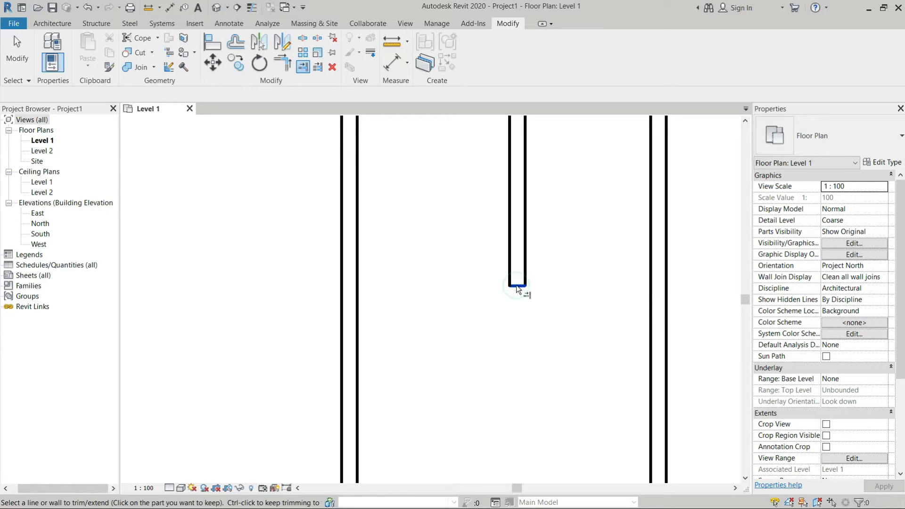
{"action": "scroll", "coordinate": [519, 289], "scroll_direction": "down", "scroll_amount": 4}
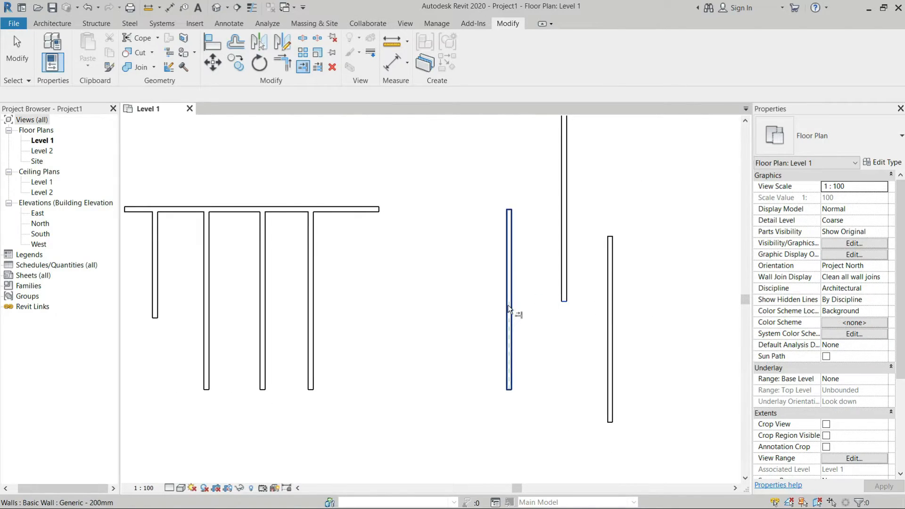
{"action": "left_click", "coordinate": [509, 310]}
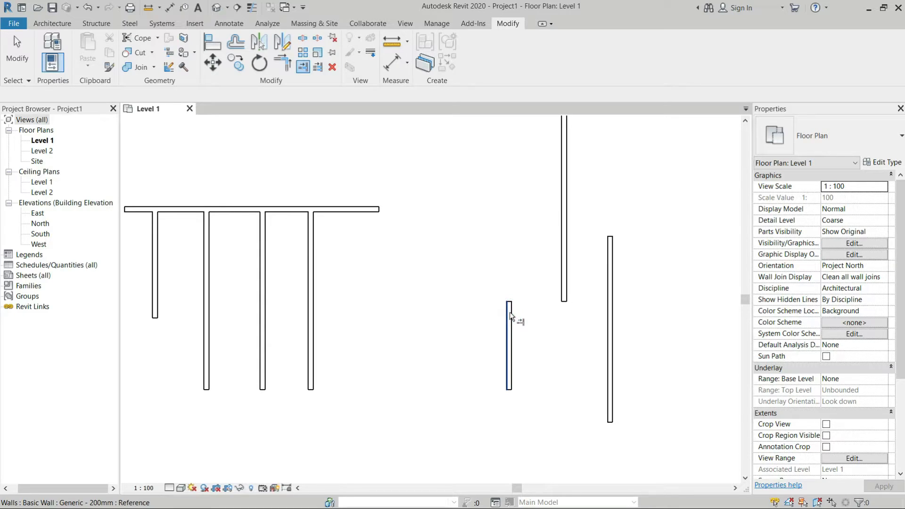
- Trim the farthest right wall and the fourth wall under the horizontal wall to the same end-face level, keeping their lower parts
{"action": "scroll", "coordinate": [571, 315], "scroll_direction": "up", "scroll_amount": 2}
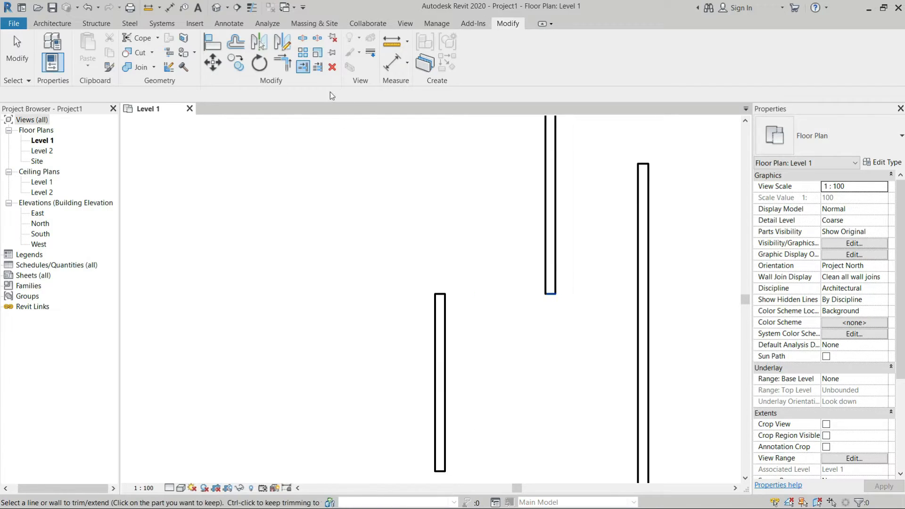
{"action": "left_click", "coordinate": [303, 67]}
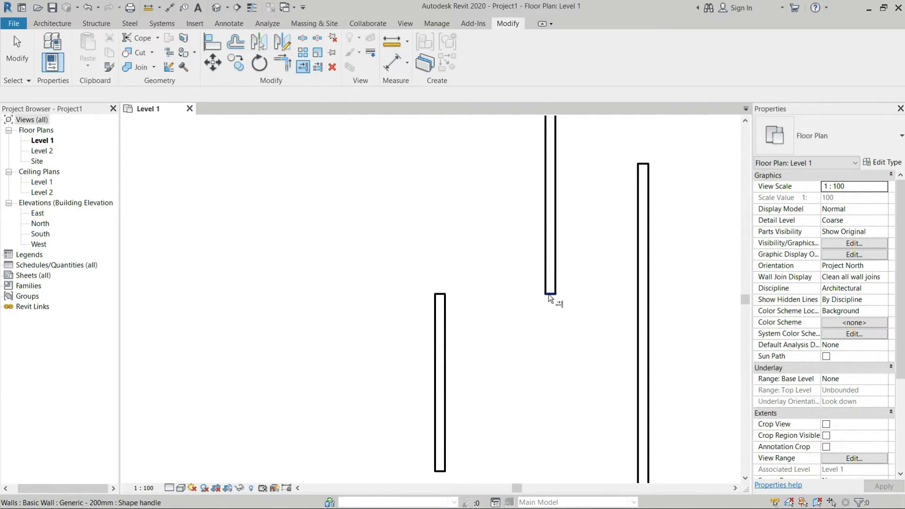
{"action": "left_click", "coordinate": [642, 329]}
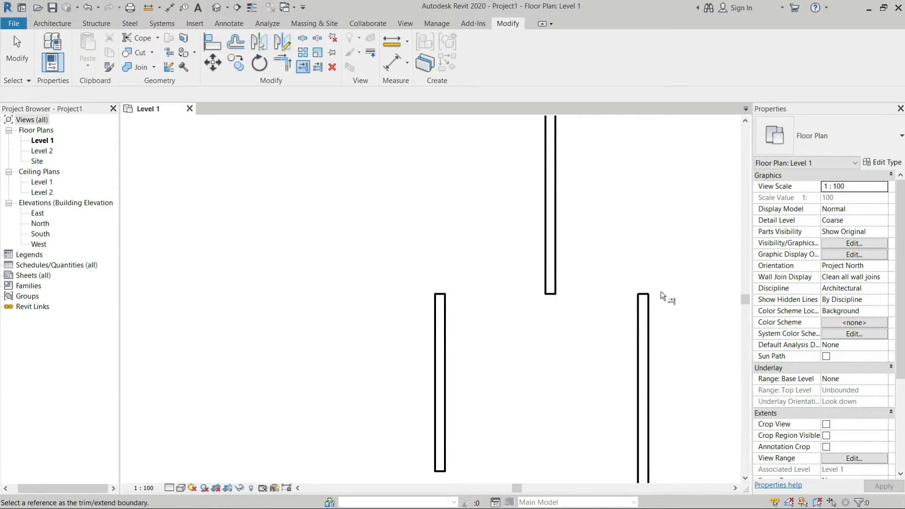
{"action": "scroll", "coordinate": [602, 319], "scroll_direction": "down", "scroll_amount": 4}
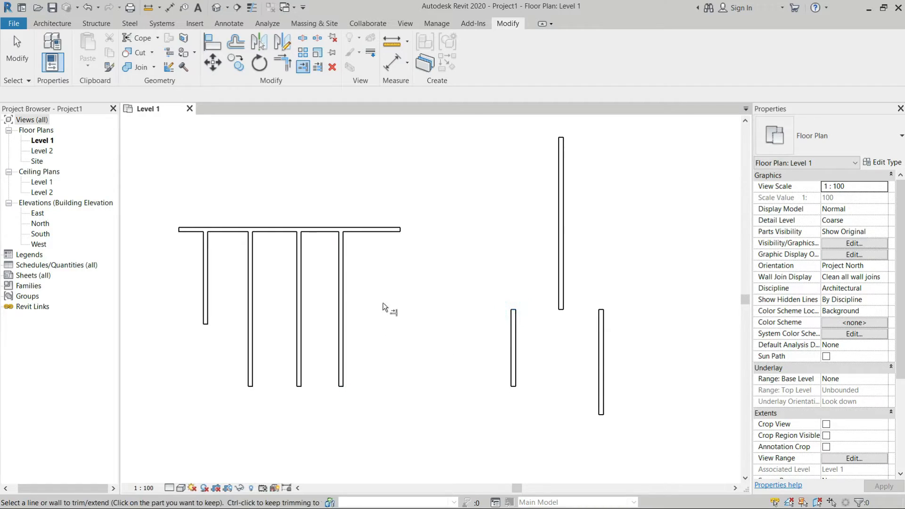
{"action": "left_click", "coordinate": [342, 346]}
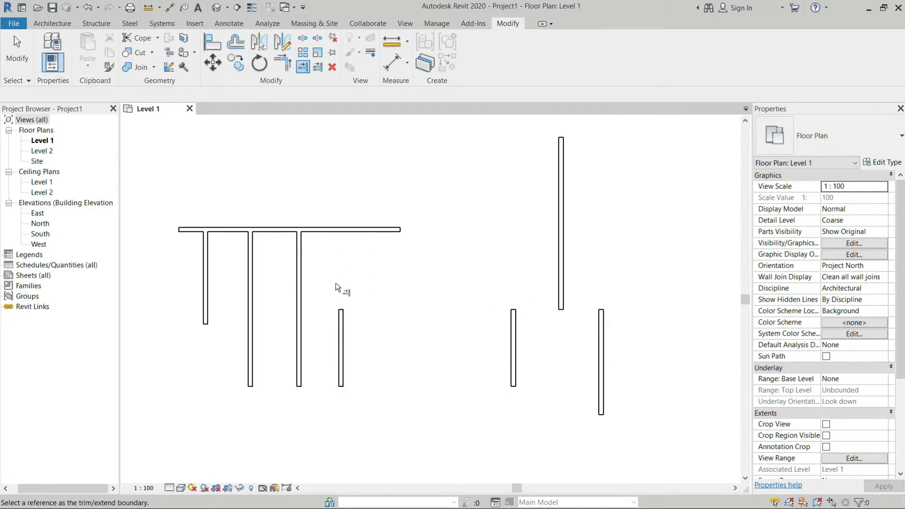
- With Trim/Extend Single Element, trim the third and second vertical walls to the detached walls' upper end level, keeping the third's lower and the second's upper part
{"action": "left_click", "coordinate": [304, 67]}
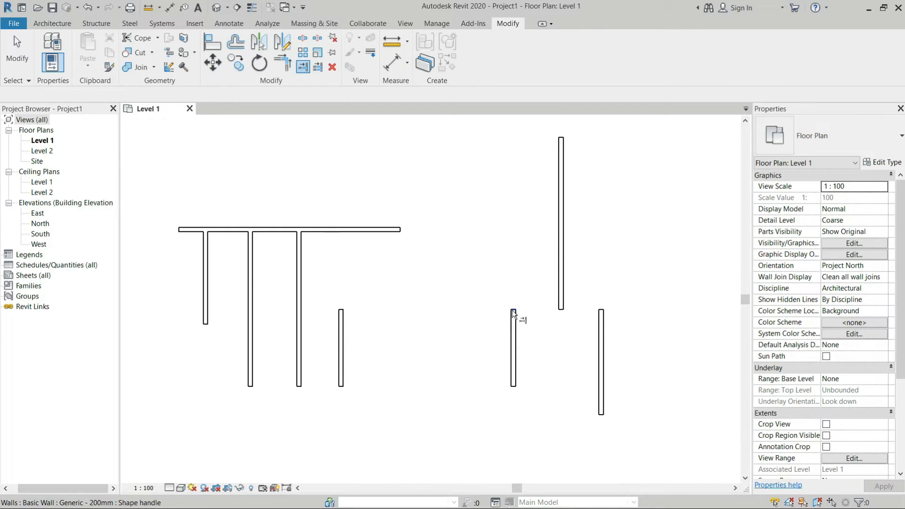
{"action": "left_click", "coordinate": [514, 315]}
{"action": "left_click", "coordinate": [296, 358]}
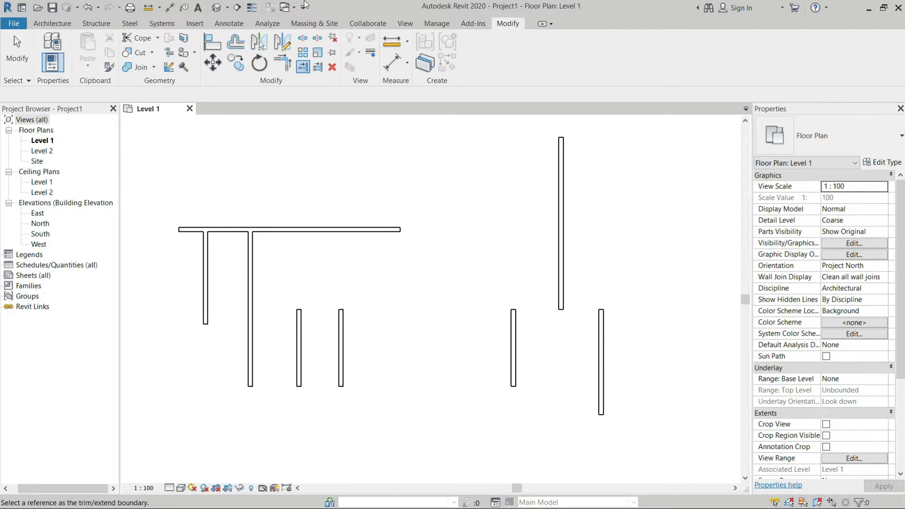
{"action": "left_click", "coordinate": [341, 311]}
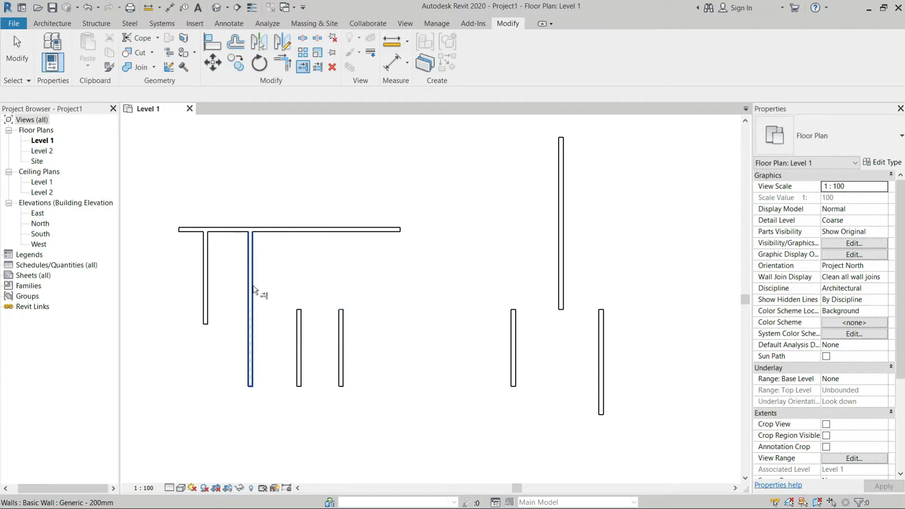
{"action": "left_click", "coordinate": [251, 255]}
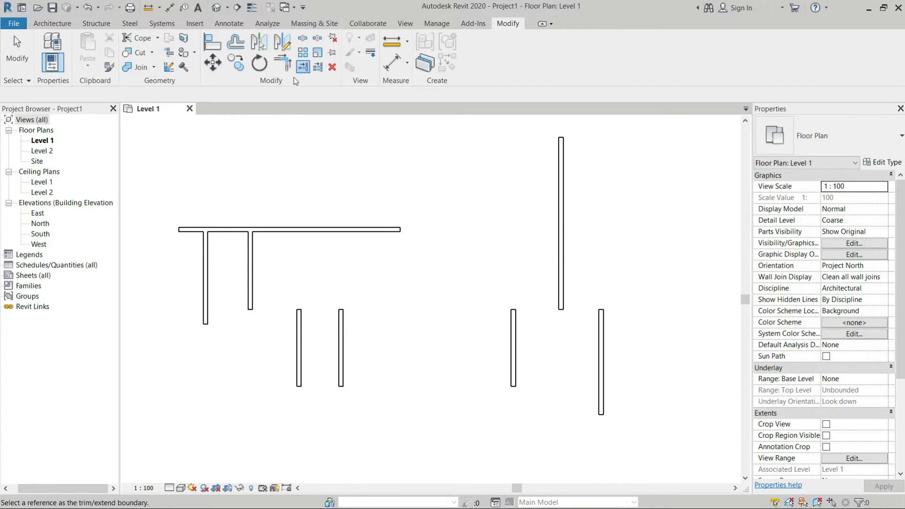
- Extend the third and fourth vertical walls back up to the horizontal wall as single elements
{"action": "left_click", "coordinate": [337, 234]}
{"action": "left_click", "coordinate": [298, 340]}
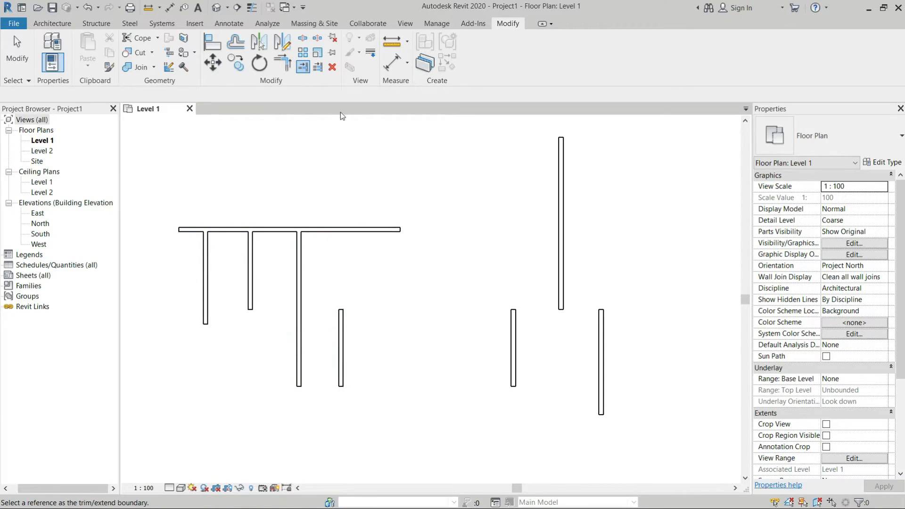
{"action": "left_click", "coordinate": [352, 233]}
{"action": "left_click", "coordinate": [346, 320]}
- Undo all single-element trims and extensions until the four vertical walls are separate from the horizontal wall, and end the command
{"action": "key", "text": "ctrl+z"}
{"action": "key", "text": "ctrl+z"}
{"action": "key", "text": "ctrl+z"}
{"action": "key", "text": "ctrl+z"}
{"action": "key", "text": "ctrl+z"}
{"action": "key", "text": "ctrl+z"}
{"action": "key", "text": "ctrl+z"}
{"action": "key", "text": "ctrl+z"}
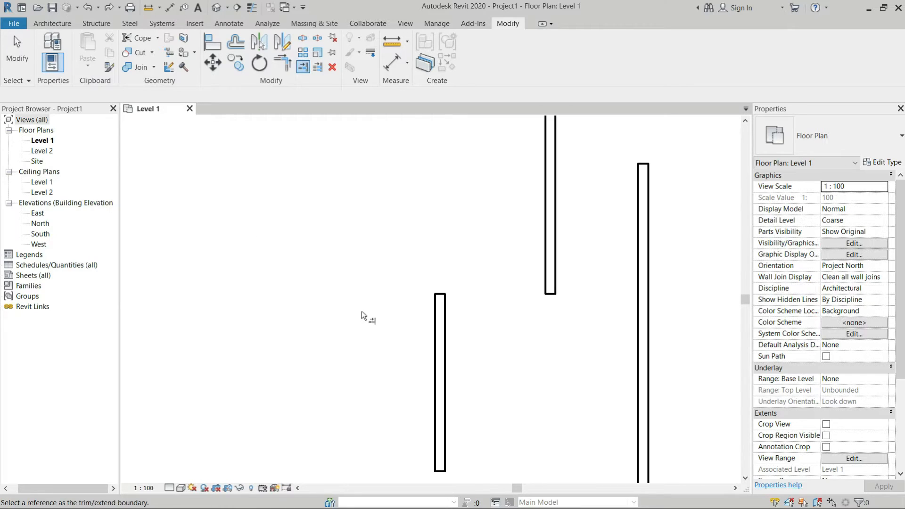
{"action": "key", "text": "ctrl+z"}
{"action": "key", "text": "ctrl+z"}
{"action": "key", "text": "ctrl+z"}
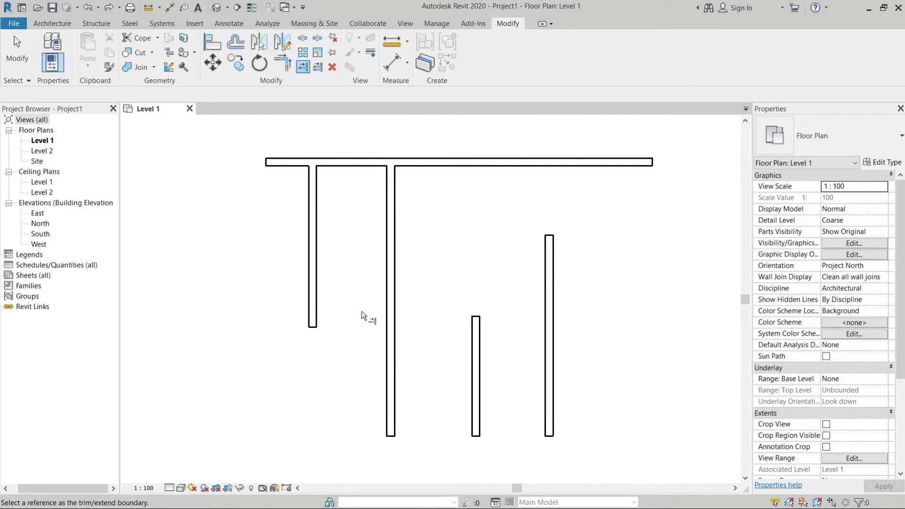
{"action": "key", "text": "ctrl+z"}
{"action": "key", "text": "ctrl+z"}
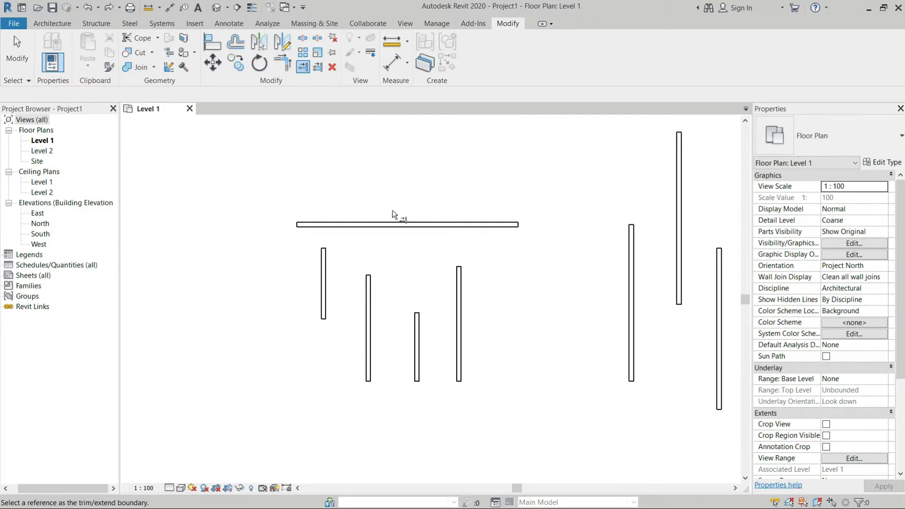
{"action": "key", "text": "Escape"}
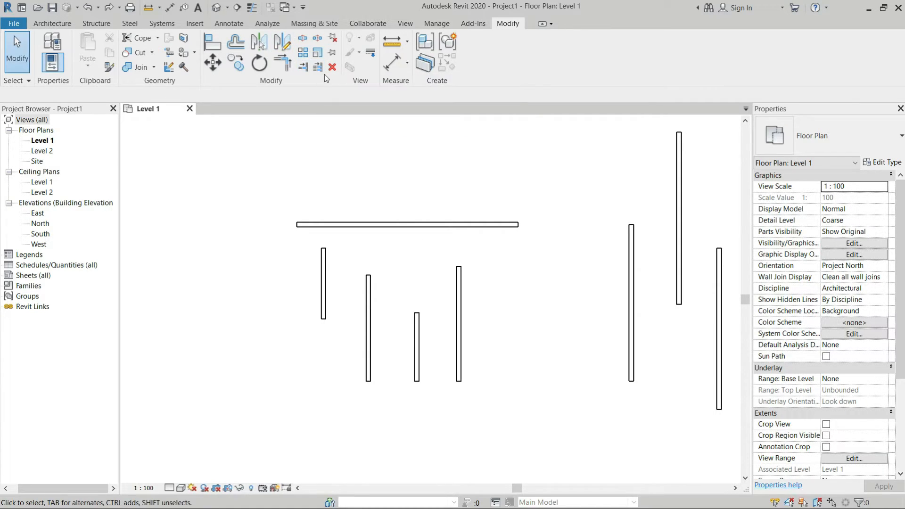
- Use Trim/Extend Multiple Elements to extend all four vertical walls up to the horizontal wall
{"action": "left_click", "coordinate": [319, 68]}
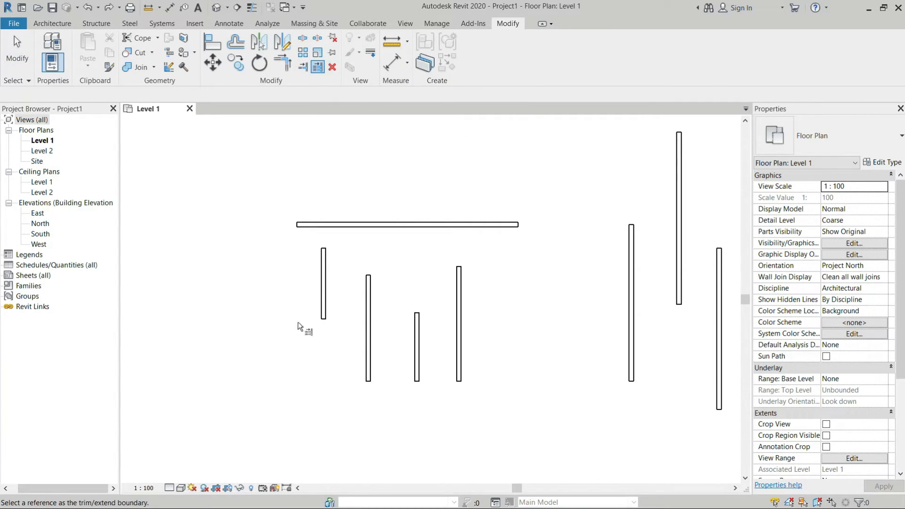
{"action": "left_click", "coordinate": [367, 230]}
{"action": "left_click", "coordinate": [324, 289]}
{"action": "left_click", "coordinate": [368, 314]}
{"action": "left_click", "coordinate": [417, 336]}
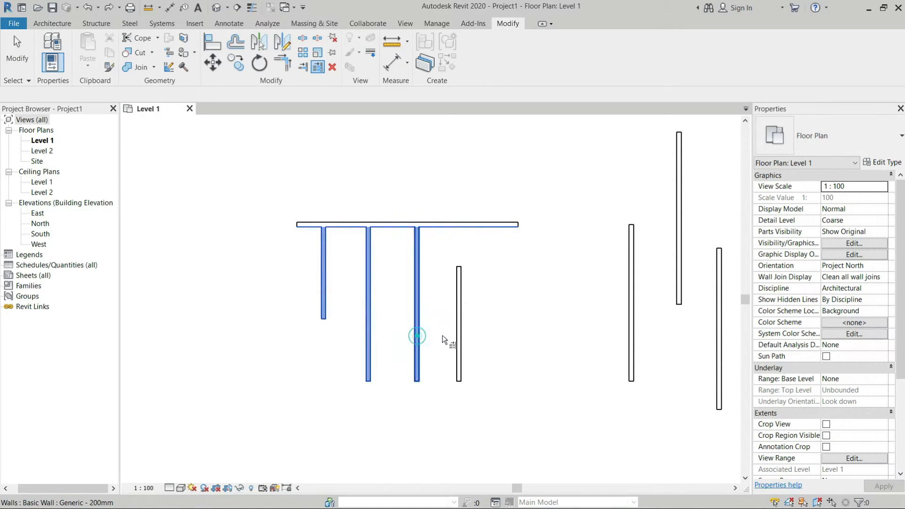
{"action": "left_click", "coordinate": [456, 326]}
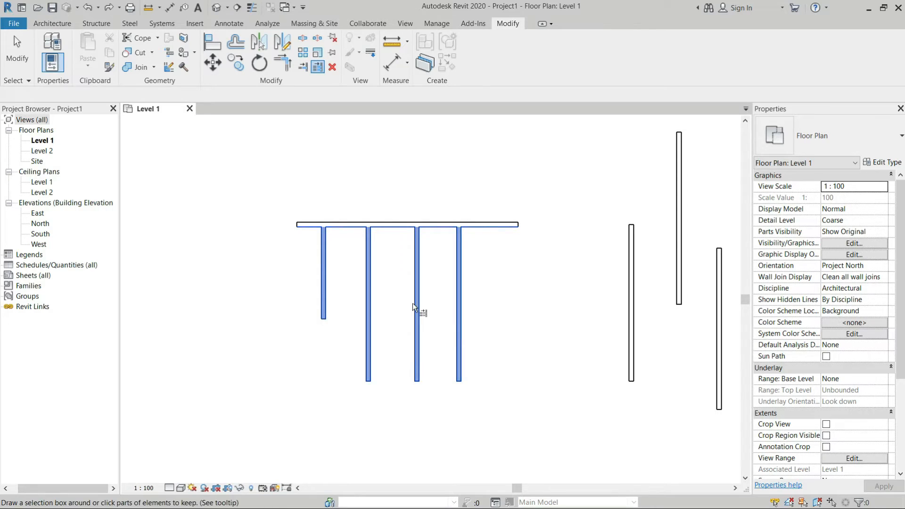
- With the tall detached wall's lower end face as boundary, trim the detached wall nearest the group and the fourth vertical wall, keeping their lower parts
{"action": "left_click", "coordinate": [316, 66]}
{"action": "scroll", "coordinate": [636, 238], "scroll_direction": "up", "scroll_amount": 3}
{"action": "scroll", "coordinate": [422, 314], "scroll_direction": "down", "scroll_amount": 3}
{"action": "scroll", "coordinate": [561, 325], "scroll_direction": "up", "scroll_amount": 6}
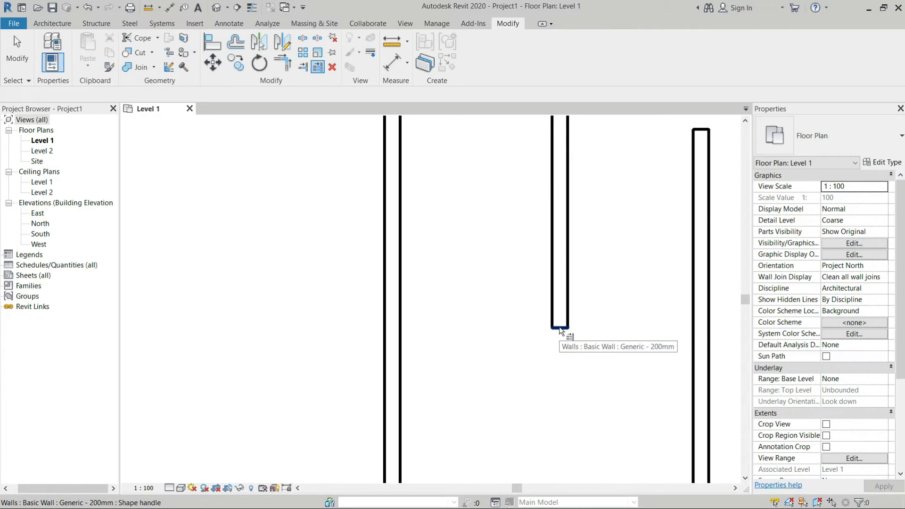
{"action": "left_click", "coordinate": [560, 328]}
{"action": "scroll", "coordinate": [629, 388], "scroll_direction": "down", "scroll_amount": 4}
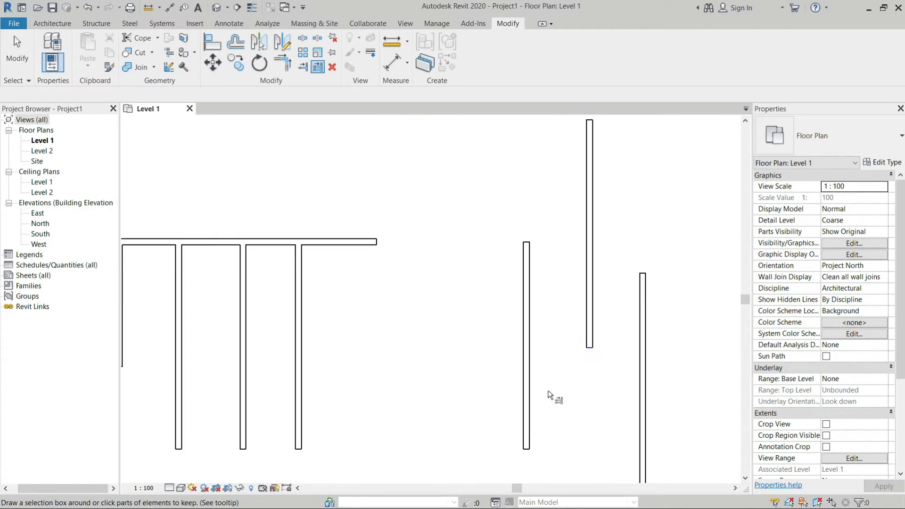
{"action": "left_click", "coordinate": [524, 381]}
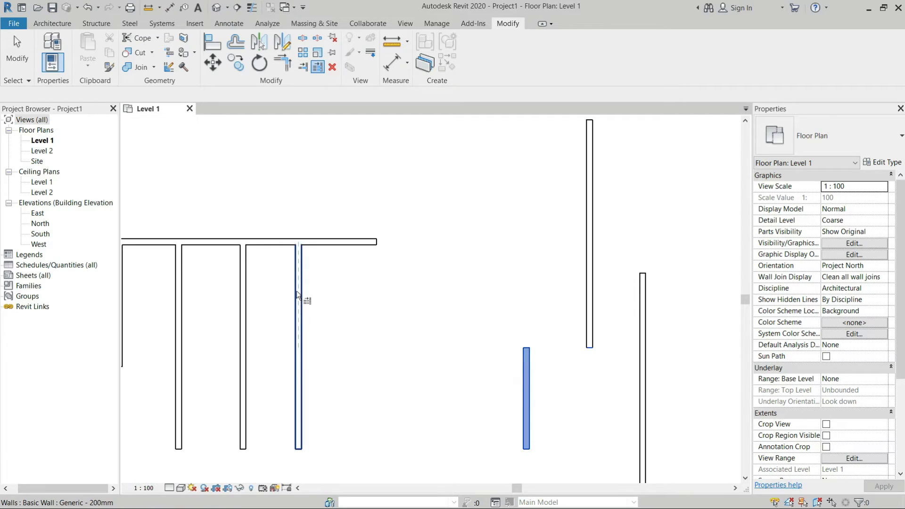
{"action": "left_click", "coordinate": [300, 379]}
- Trim the third and second vertical walls to the same boundary keeping their upper parts, and the farthest right wall keeping its lower part
{"action": "left_click", "coordinate": [247, 290]}
{"action": "left_click", "coordinate": [179, 307]}
{"action": "left_click", "coordinate": [643, 382]}
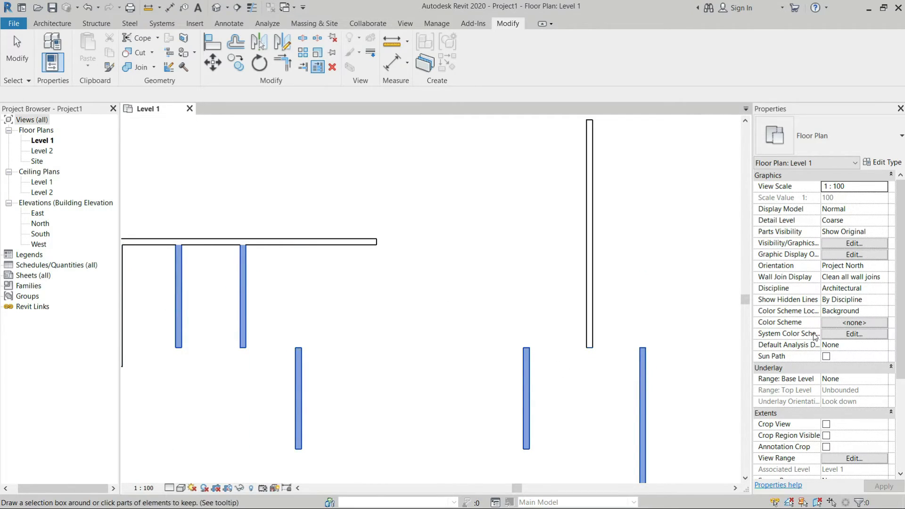
{"action": "scroll", "coordinate": [814, 336], "scroll_direction": "down", "scroll_amount": 3}
{"action": "scroll", "coordinate": [505, 340], "scroll_direction": "down", "scroll_amount": 2}
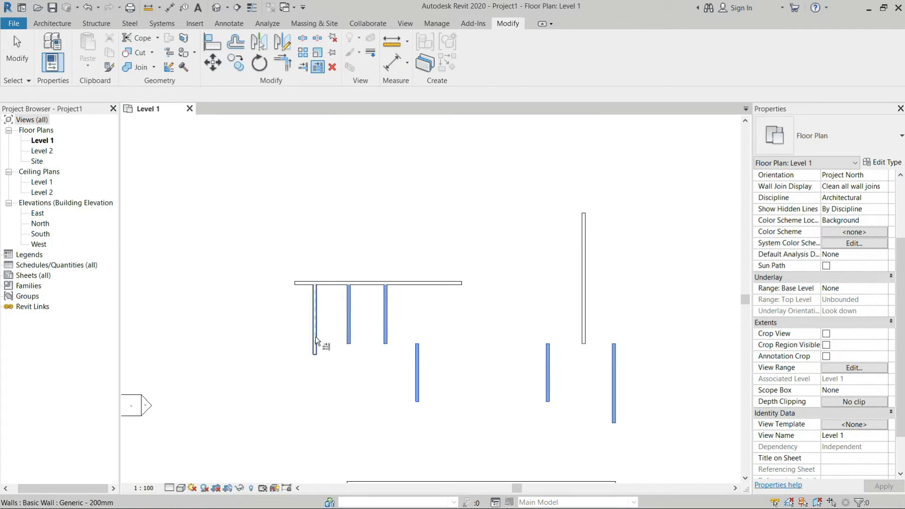
- In the enclosed floor plan, extend three short partitions to the level of the horizontal interior wall, and that wall to the long upper partition
{"action": "left_click", "coordinate": [318, 67]}
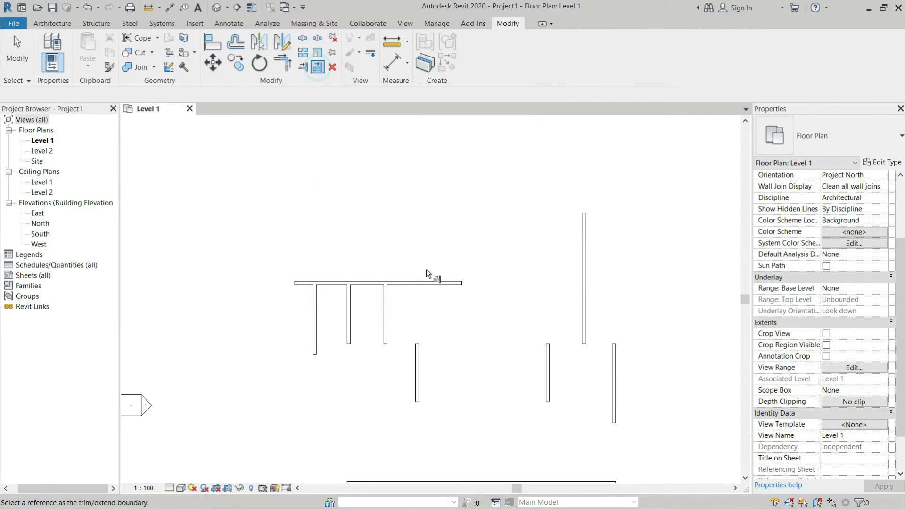
{"action": "scroll", "coordinate": [437, 288], "scroll_direction": "down", "scroll_amount": 2}
{"action": "scroll", "coordinate": [443, 419], "scroll_direction": "up", "scroll_amount": 4}
{"action": "scroll", "coordinate": [398, 375], "scroll_direction": "up", "scroll_amount": 1}
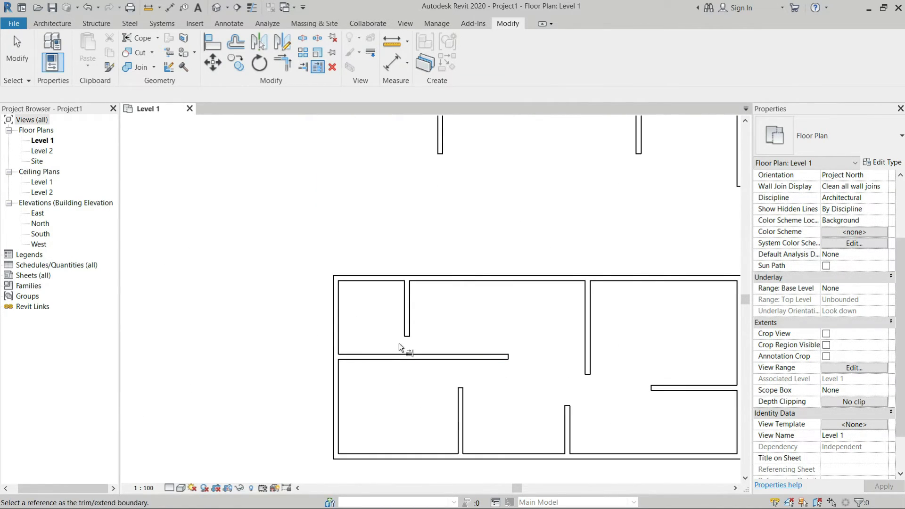
{"action": "left_click", "coordinate": [401, 354]}
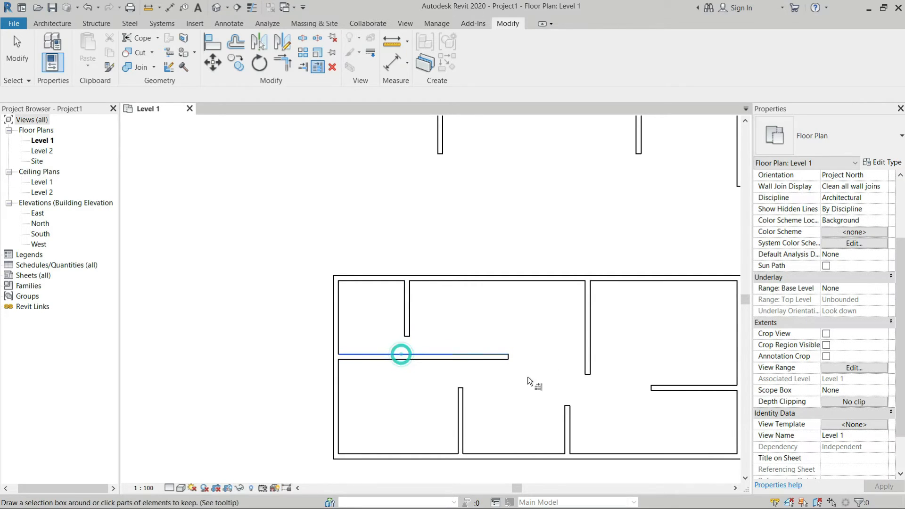
{"action": "left_click", "coordinate": [408, 318]}
{"action": "left_click", "coordinate": [460, 406]}
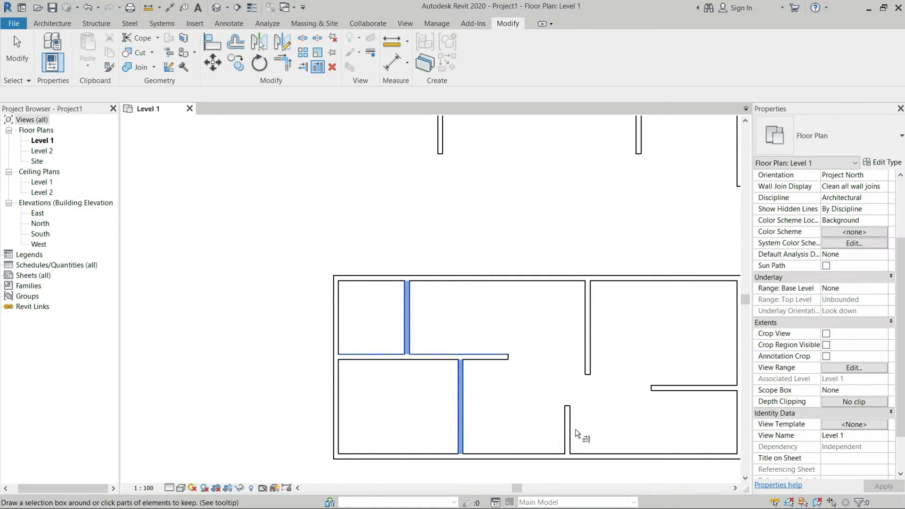
{"action": "left_click", "coordinate": [567, 423]}
{"action": "left_click", "coordinate": [318, 70]}
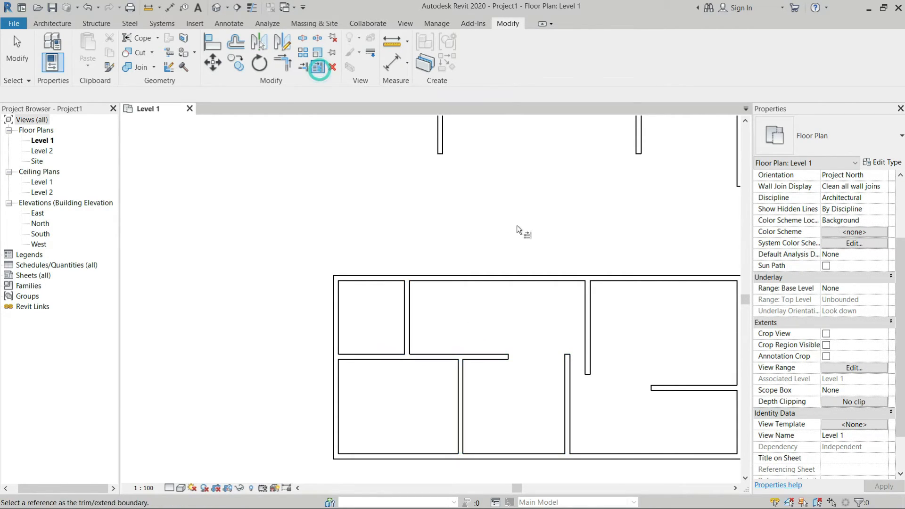
{"action": "scroll", "coordinate": [547, 383], "scroll_direction": "down", "scroll_amount": 1}
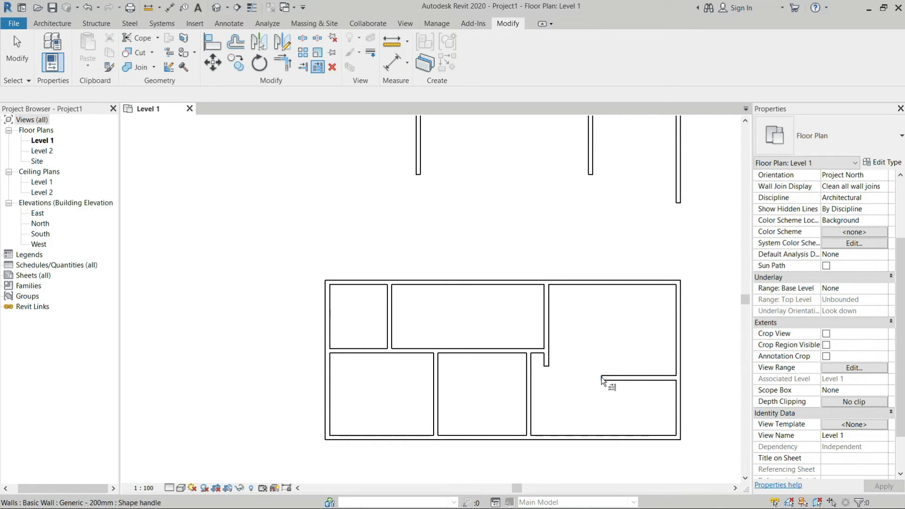
- Using the long upper partition's lower end face as boundary, trim the two lower partitions, keeping their lower parts, and extend the upper-left partition down to it
{"action": "left_click", "coordinate": [546, 367]}
{"action": "left_click", "coordinate": [528, 403]}
{"action": "left_click", "coordinate": [437, 405]}
{"action": "left_click", "coordinate": [390, 317]}
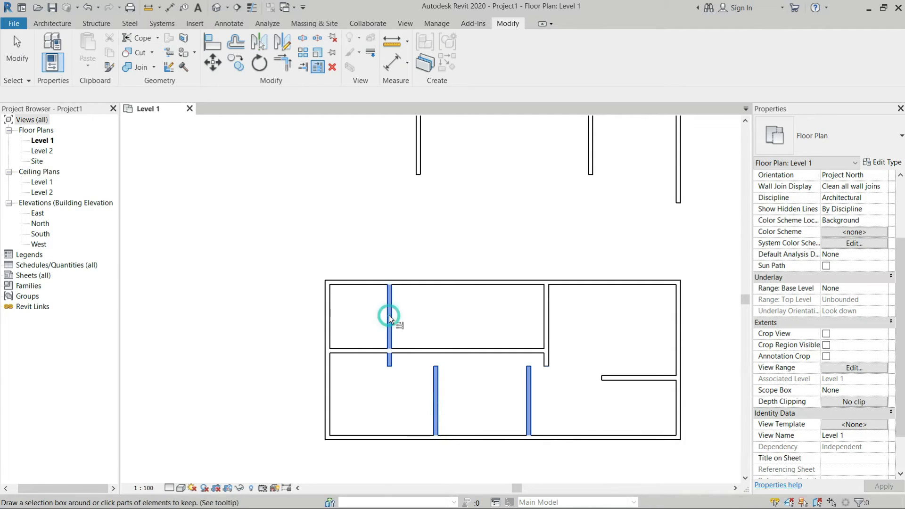
{"action": "left_click", "coordinate": [623, 378]}
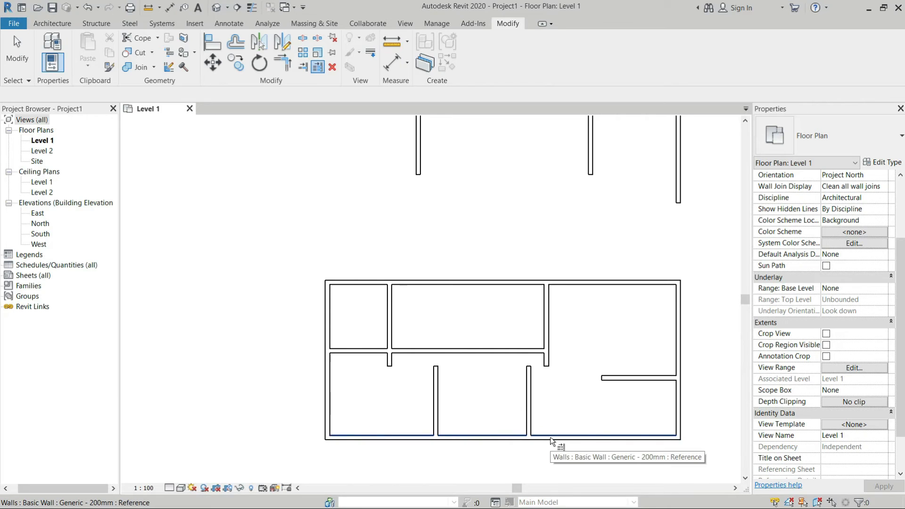
{"action": "scroll", "coordinate": [495, 415], "scroll_direction": "down", "scroll_amount": 3}
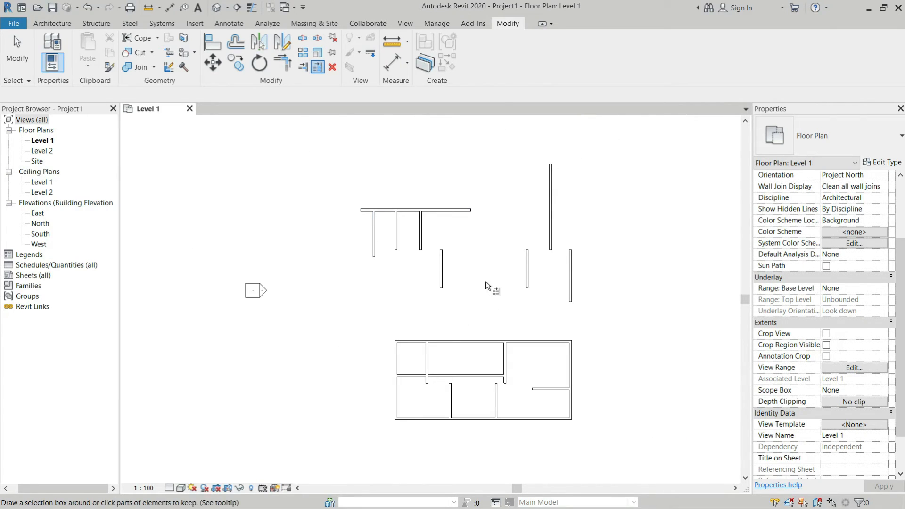